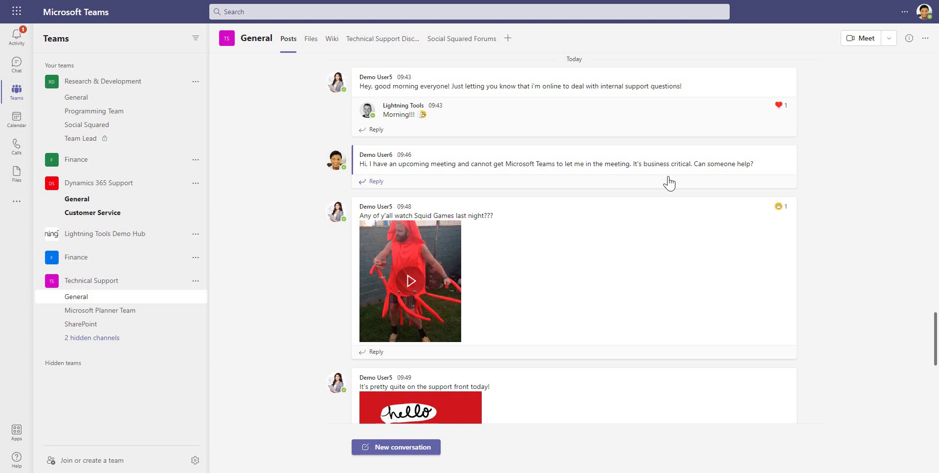
# Go to the Social Squared Forums tab and open the Teams Meetings forum
pyautogui.moveTo(524, 340)
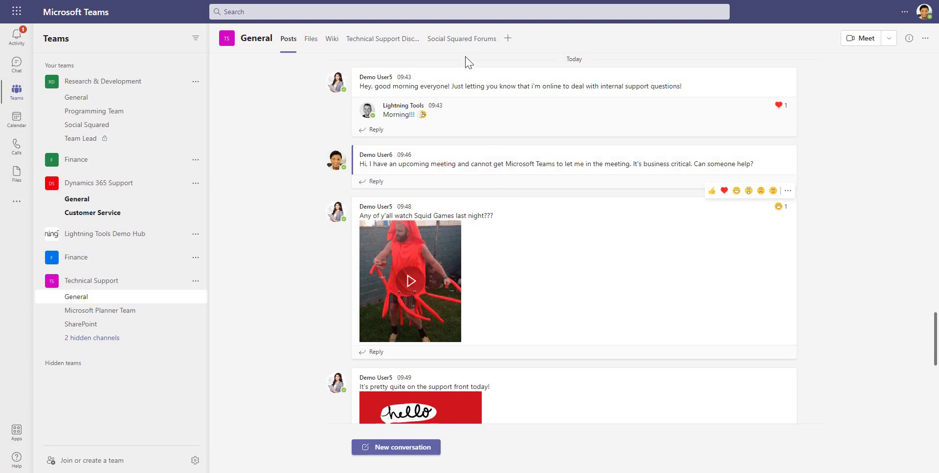
pyautogui.click(469, 39)
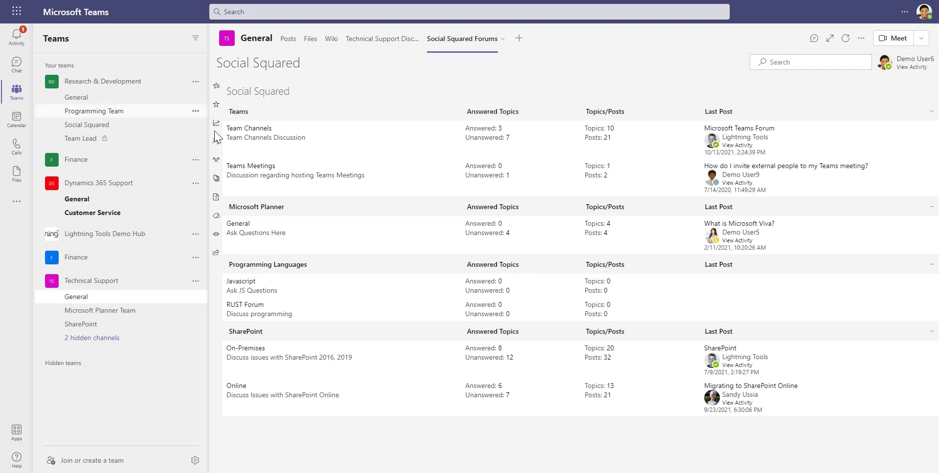
pyautogui.click(260, 167)
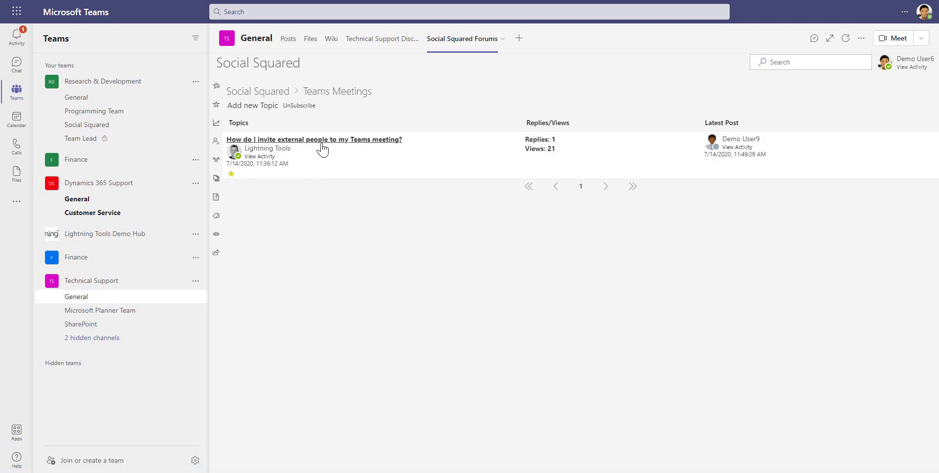
# Start a topic titled 'Cannot join Teams meeting!' saying it is business critical and asking for help
pyautogui.click(248, 111)
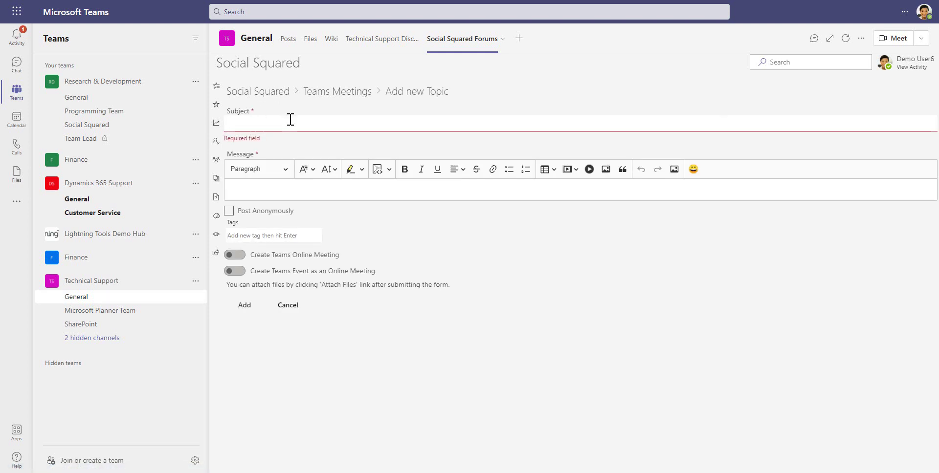
pyautogui.write('H')
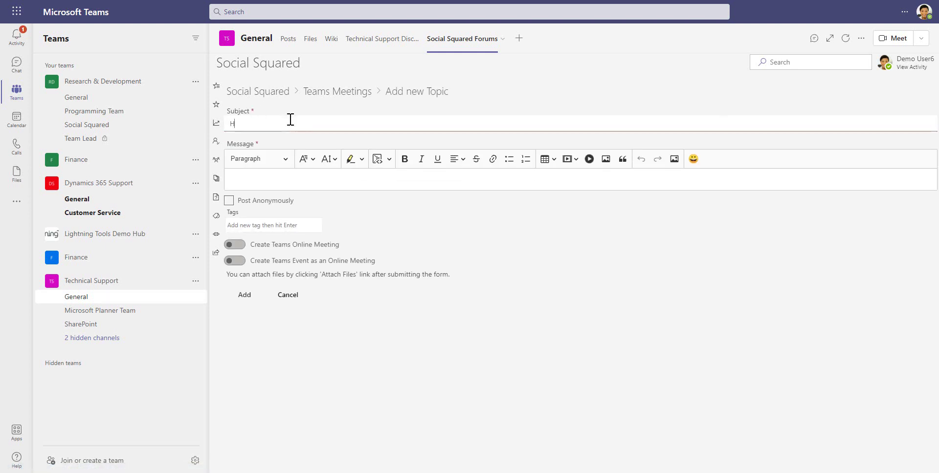
pyautogui.write('ow do')
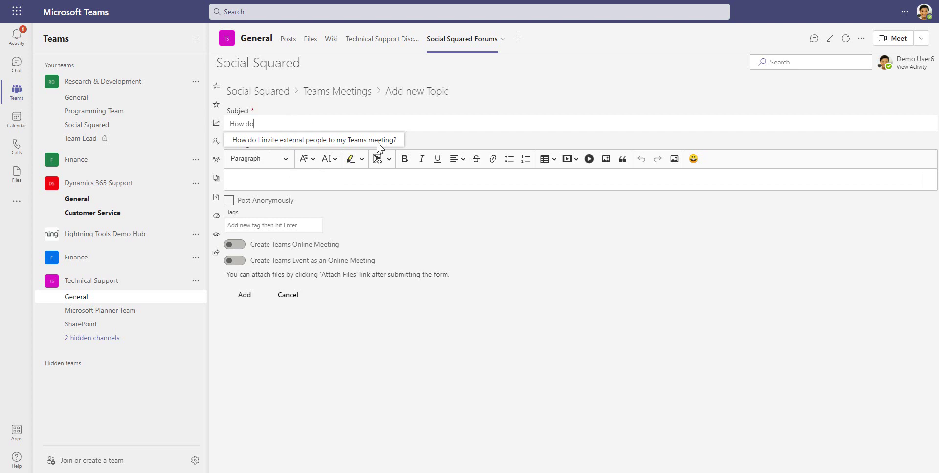
pyautogui.press('BackSpace')
pyautogui.press('BackSpace')
pyautogui.press('BackSpace')
pyautogui.press('BackSpace')
pyautogui.press('BackSpace')
pyautogui.press('BackSpace')
pyautogui.write('Cannot join ')
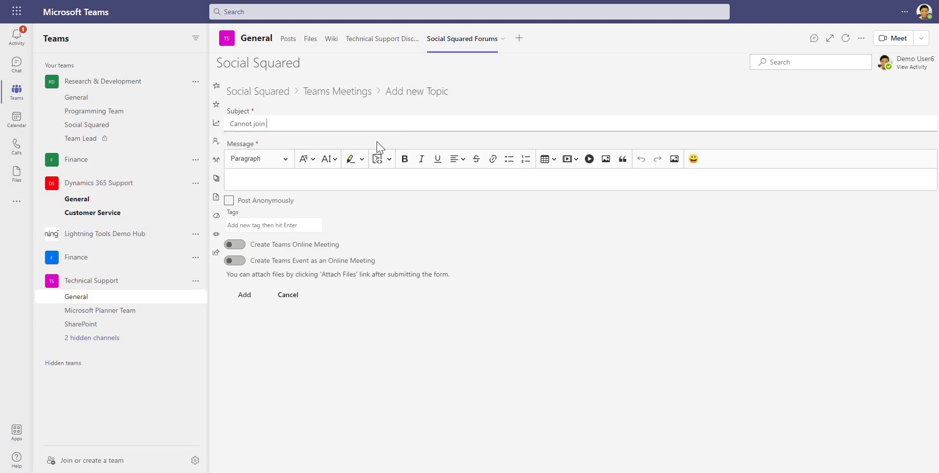
pyautogui.write('Teams meeting!')
pyautogui.click(389, 185)
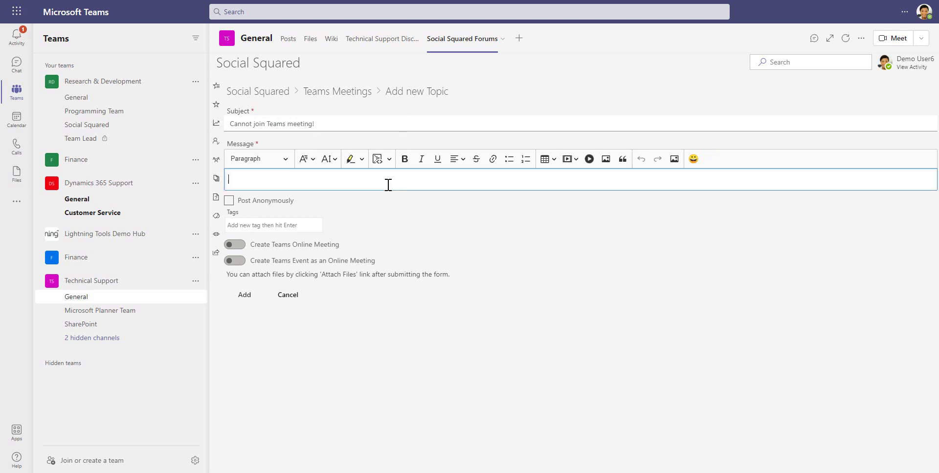
pyautogui.write('Cannot join Teams meeting and it ')
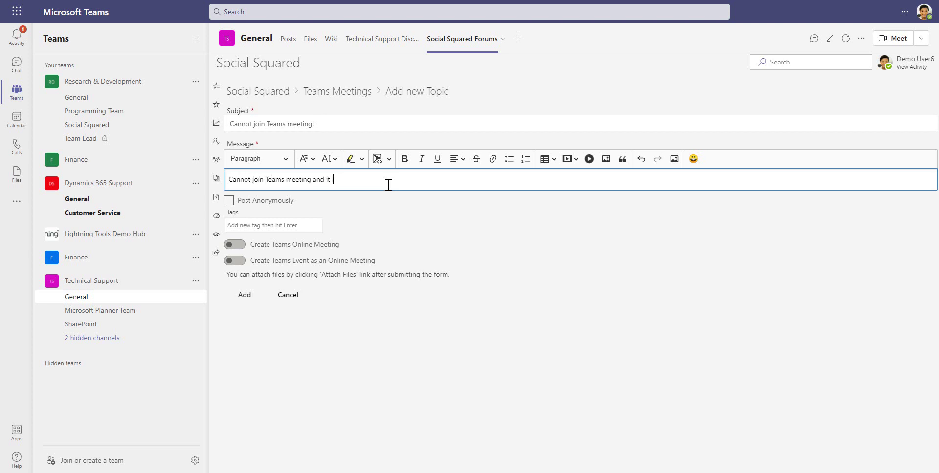
pyautogui.write('is business ')
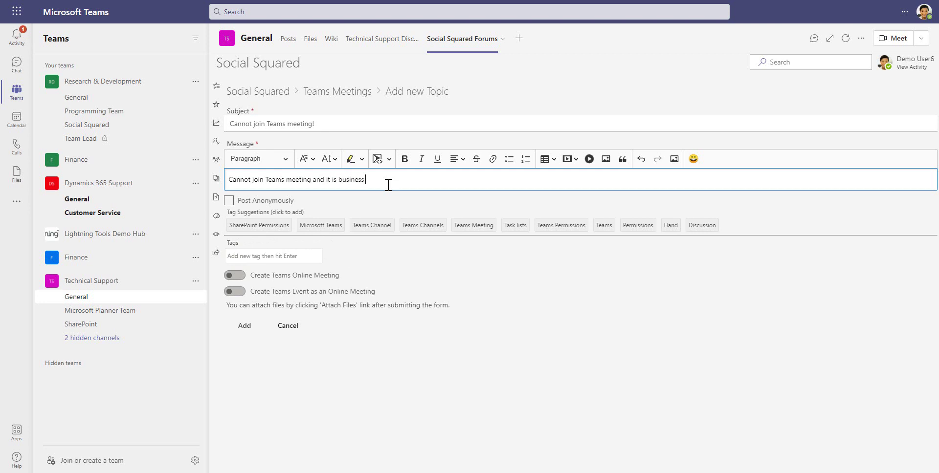
pyautogui.write('critic')
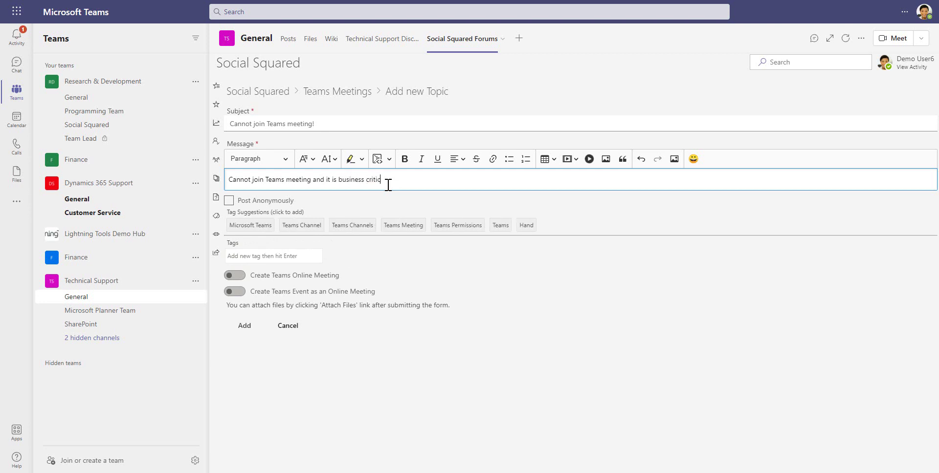
pyautogui.write('al. Please help!!')
# Apply a yellow highlight to 'business critical' in the topic message
pyautogui.moveTo(386, 180)
pyautogui.mouseDown()
pyautogui.moveTo(337, 179)
pyautogui.moveTo(387, 179)
pyautogui.mouseUp()
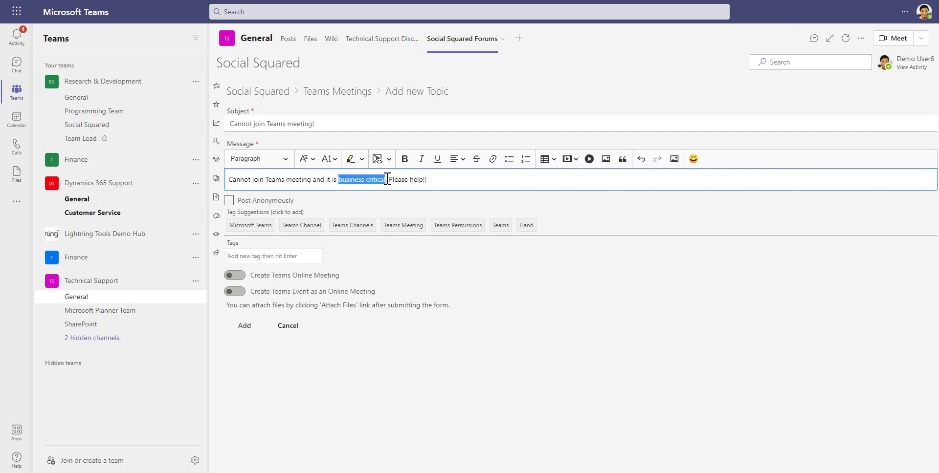
pyautogui.click(361, 159)
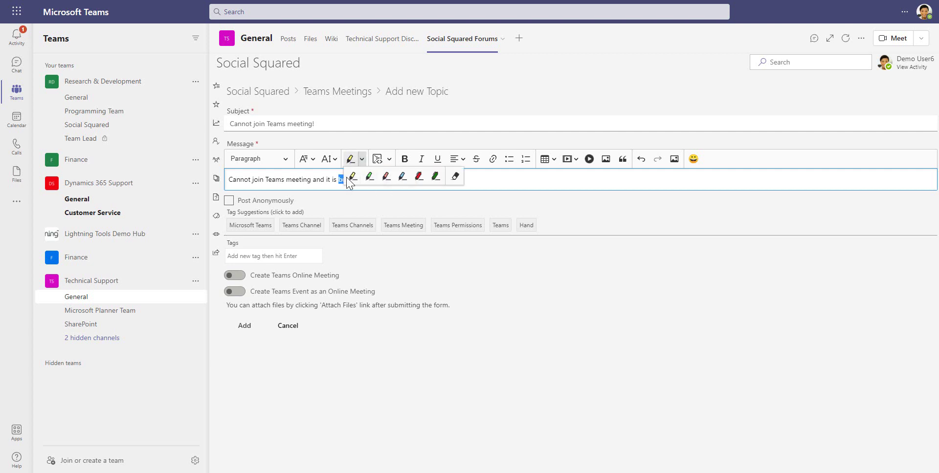
pyautogui.click(352, 177)
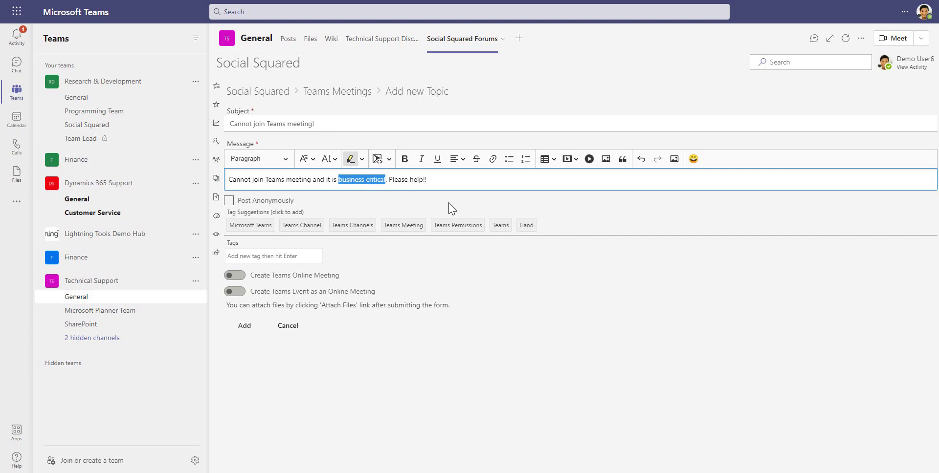
pyautogui.click(620, 273)
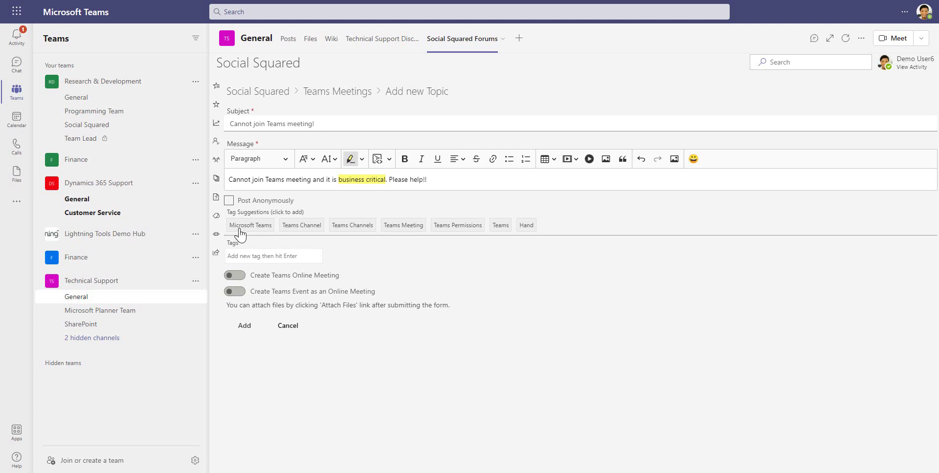
# Attach the tags Microsoft Teams, Teams Meeting and a custom Critical tag
pyautogui.click(260, 228)
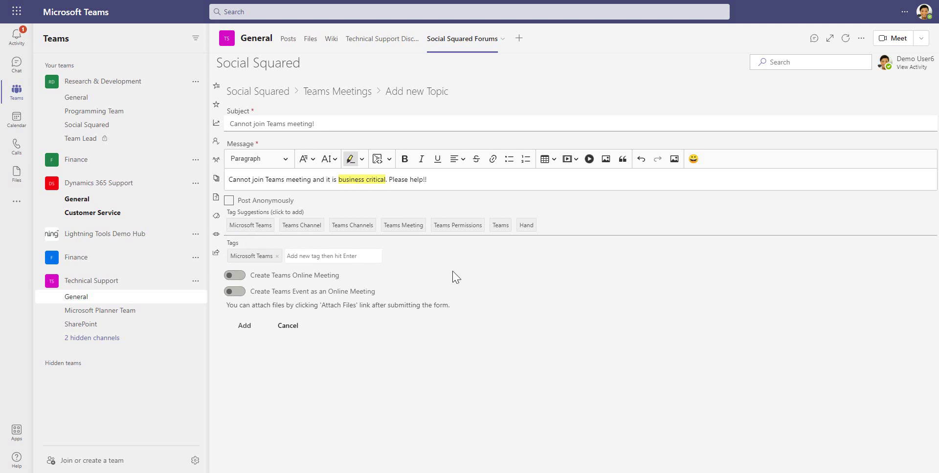
pyautogui.click(403, 226)
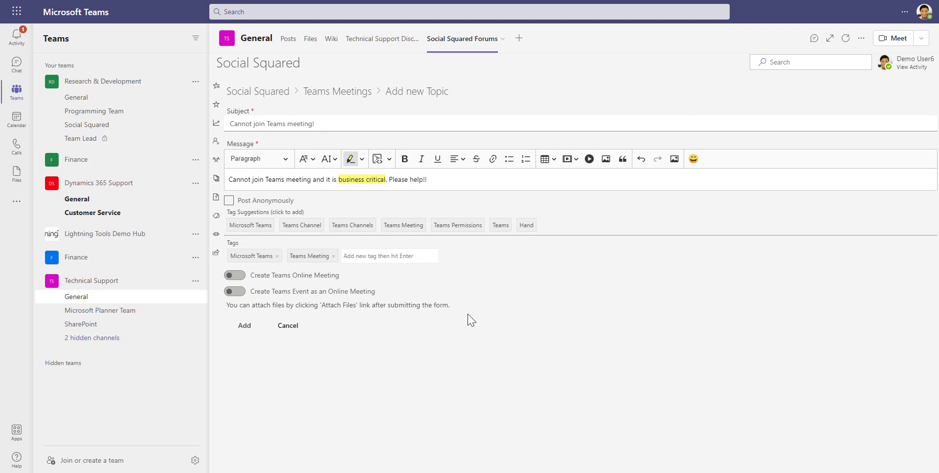
pyautogui.click(389, 256)
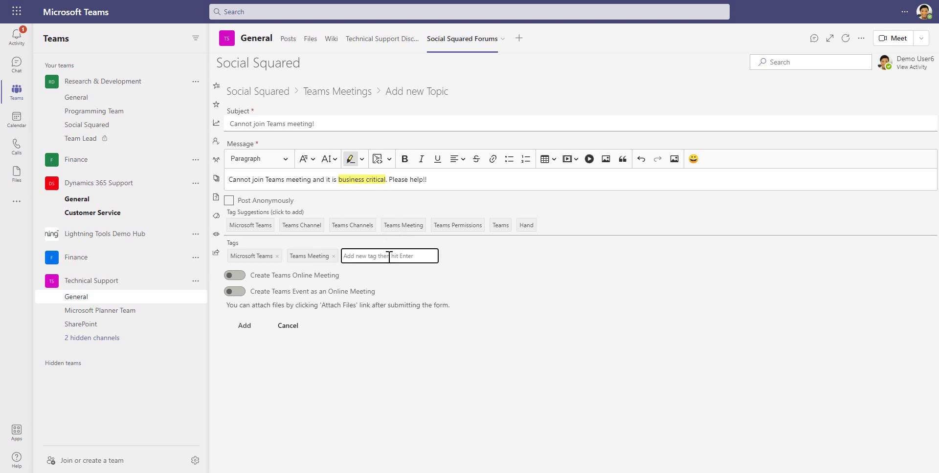
pyautogui.write('Critical')
pyautogui.press('Return')
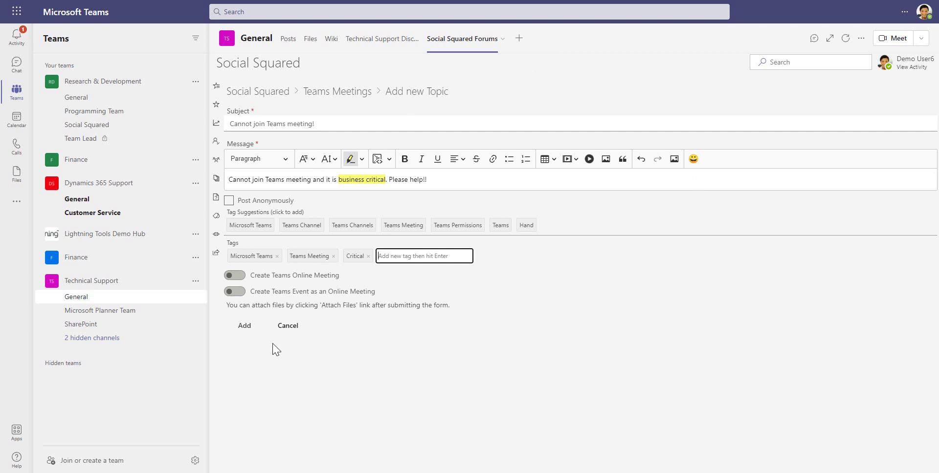
# Publish 'Cannot join Teams meeting!', then open its thread and subscribe
pyautogui.click(243, 326)
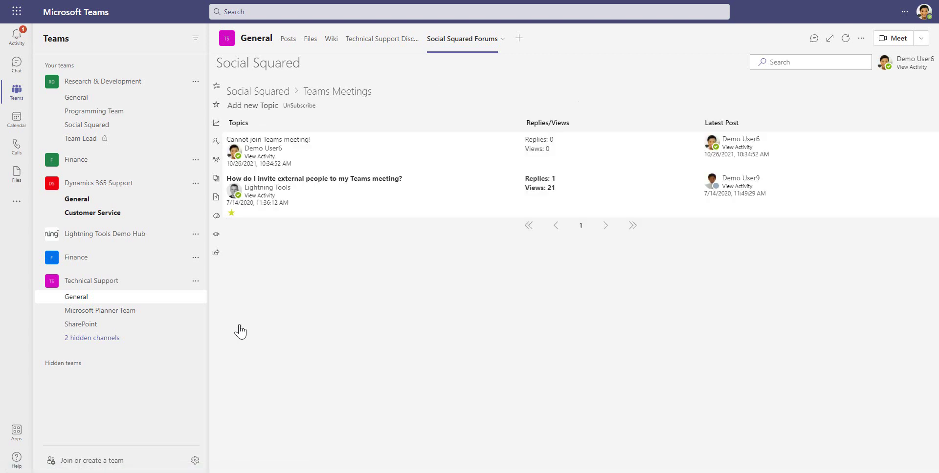
pyautogui.click(287, 144)
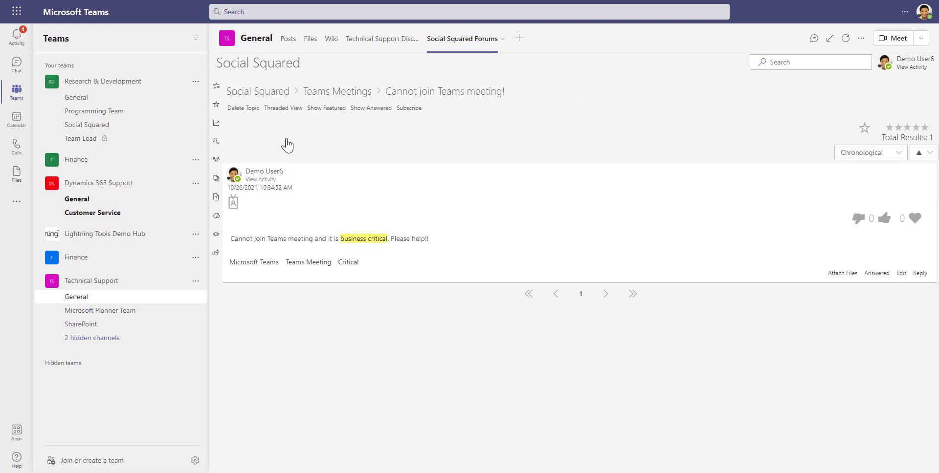
pyautogui.click(410, 109)
# From the other account, open 'Cannot join Teams meeting!' and paste the prepared reply text
pyautogui.click(279, 93)
pyautogui.click(419, 449)
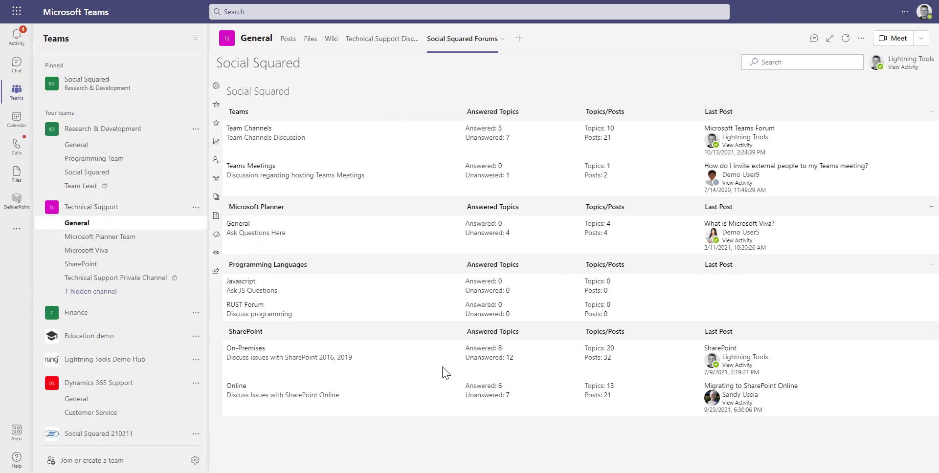
pyautogui.click(265, 168)
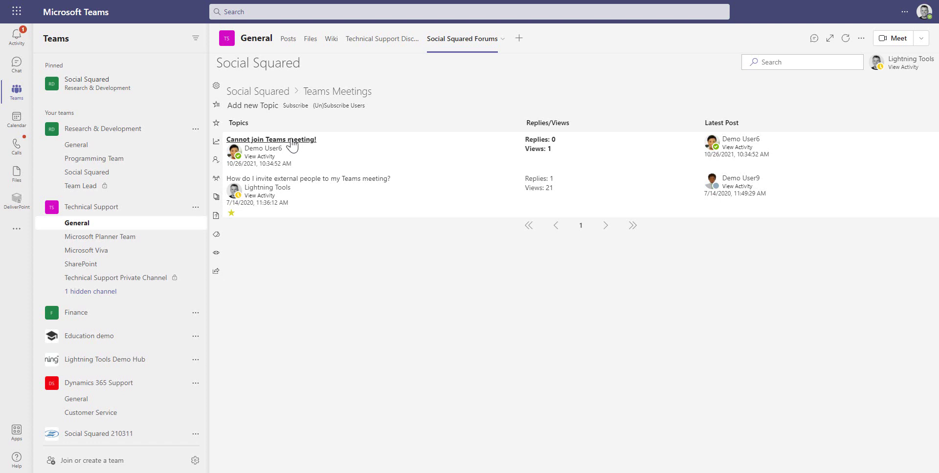
pyautogui.click(311, 142)
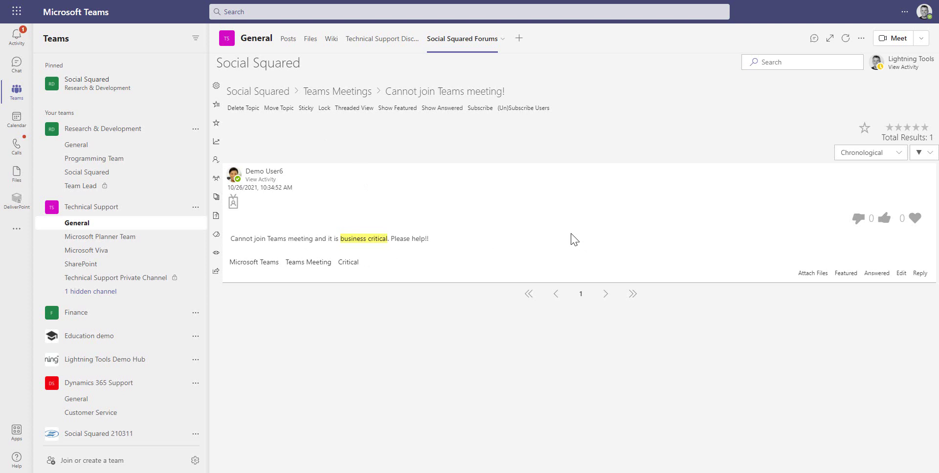
pyautogui.click(919, 274)
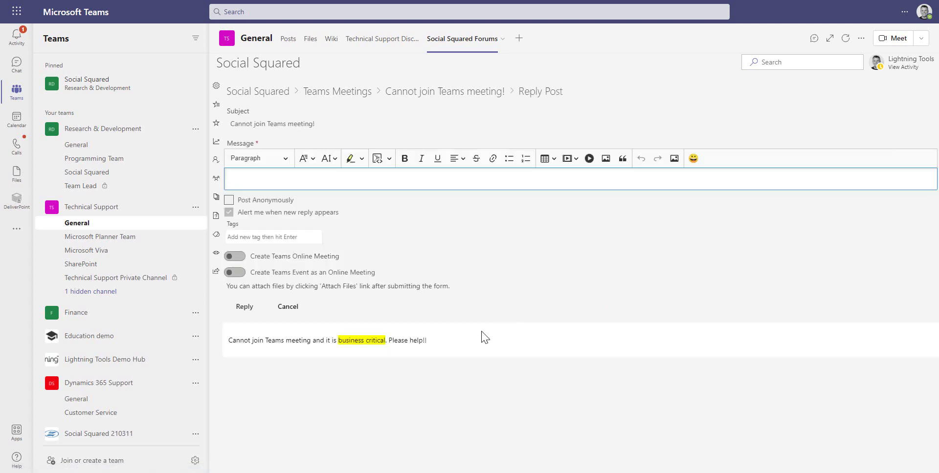
pyautogui.hotkey('ctrl', 'v')
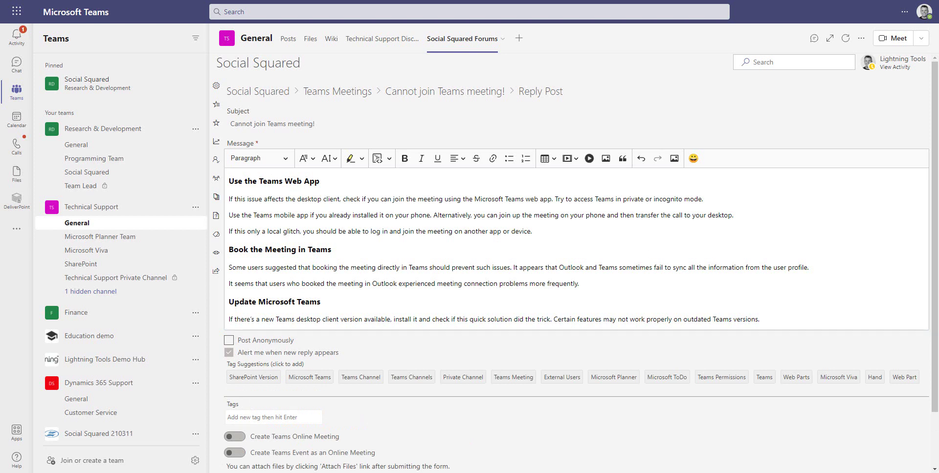
# Paste the Teams screenshot on a new line below the reply and left-align it
pyautogui.click(777, 319)
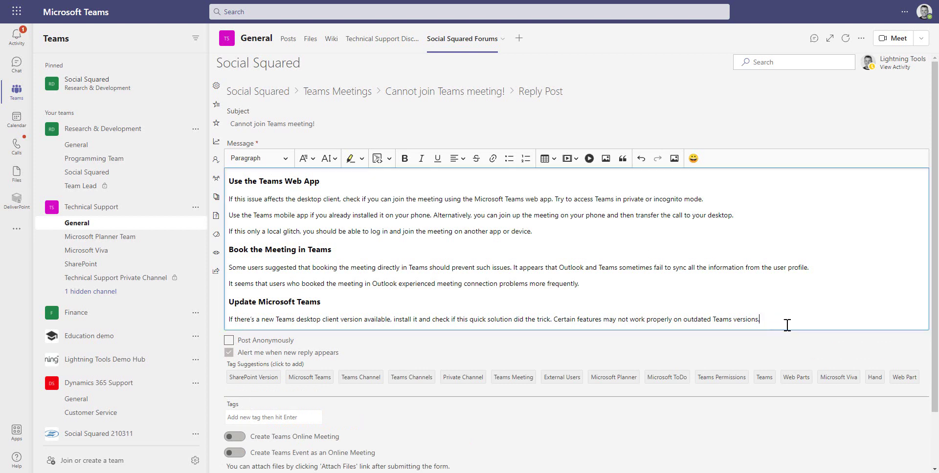
pyautogui.press('Return')
pyautogui.hotkey('ctrl', 'v')
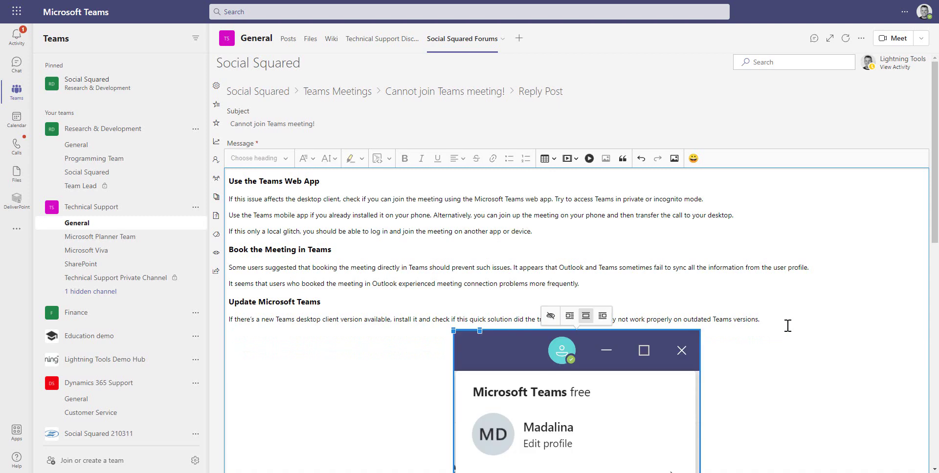
pyautogui.click(570, 316)
pyautogui.scroll(-5, 636, 382)
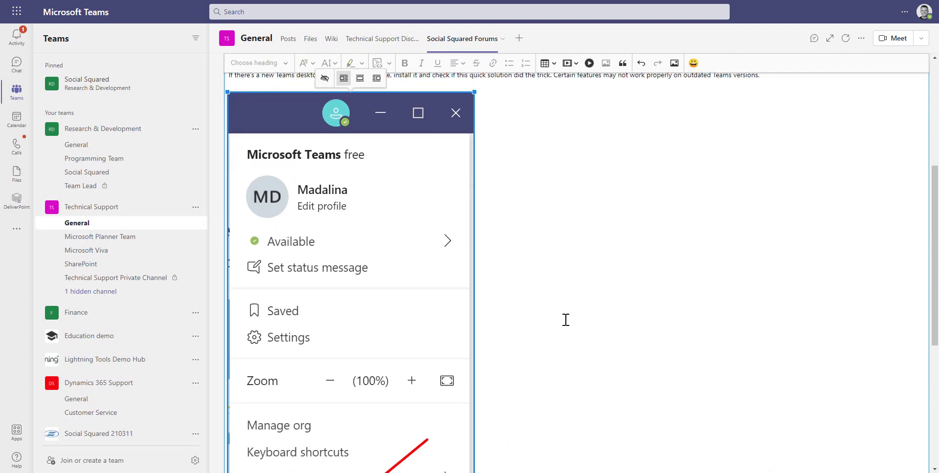
pyautogui.scroll(-1, 532, 372)
pyautogui.scroll(-5, 533, 373)
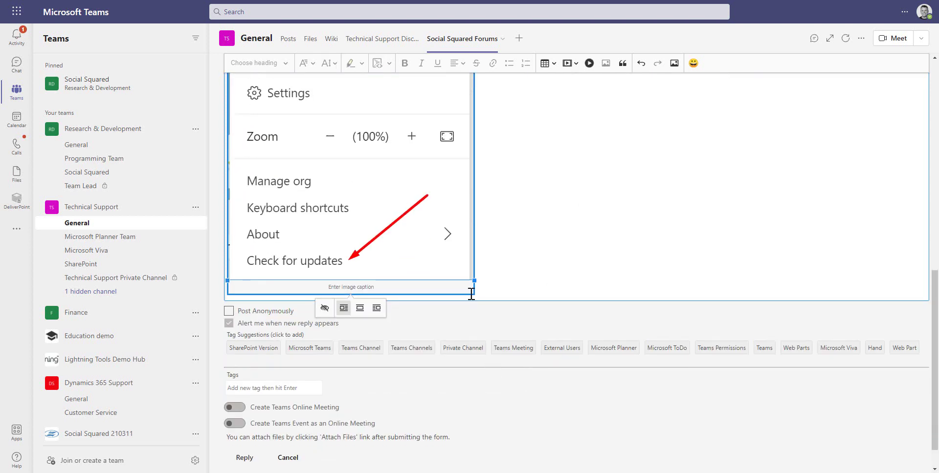
# Shrink the screenshot, caption it 'Teams', and post the reply
pyautogui.moveTo(473, 280); pyautogui.dragTo(308, 246)
pyautogui.write('Teams')
pyautogui.click(447, 189)
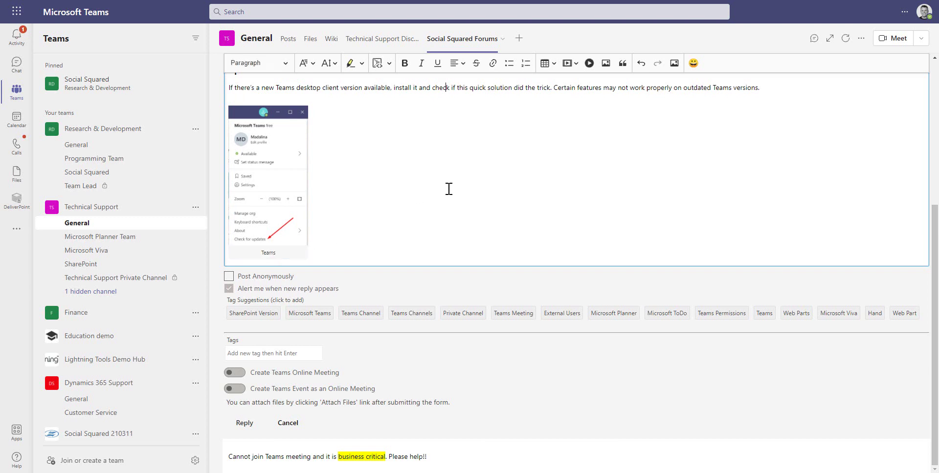
pyautogui.scroll(3, 451, 227)
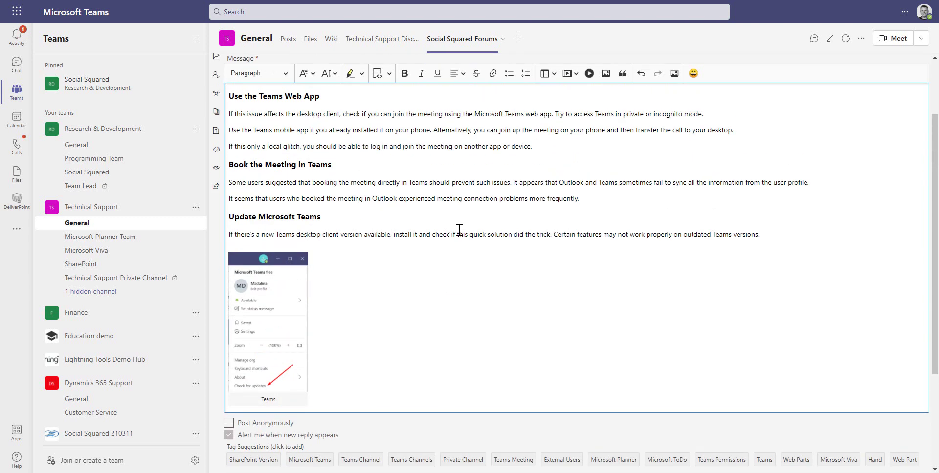
pyautogui.scroll(-3, 455, 220)
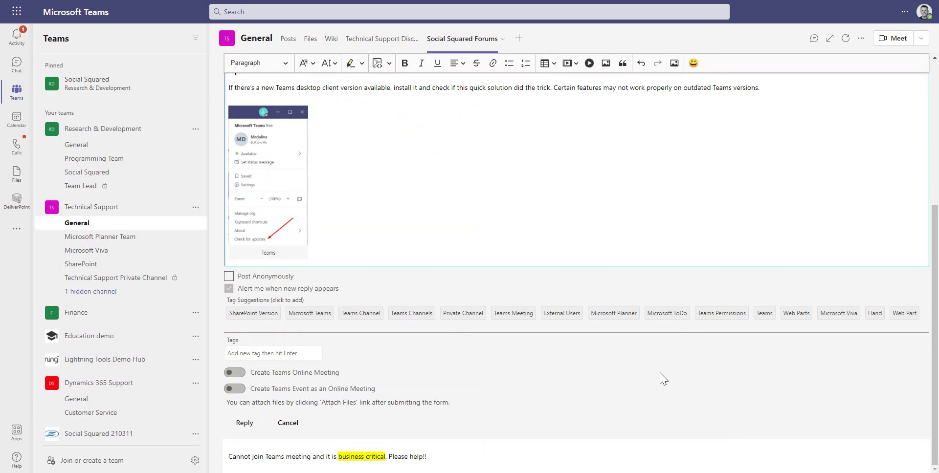
pyautogui.click(244, 424)
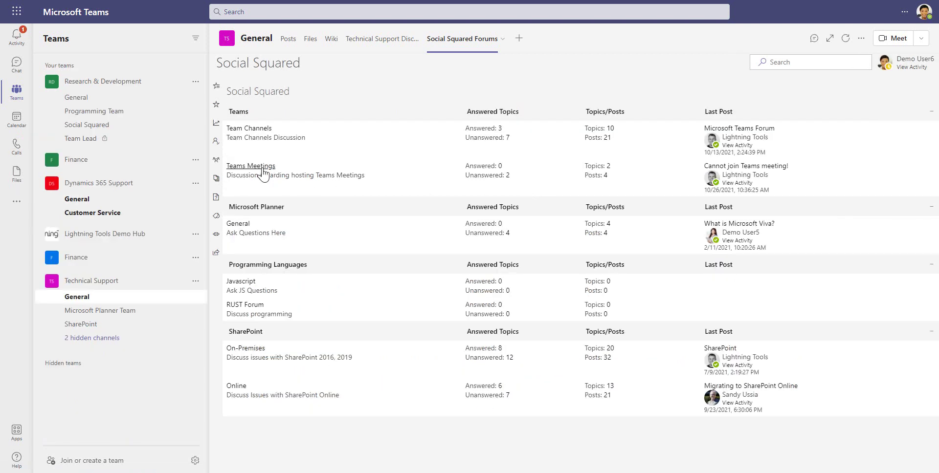
# Open 'Cannot join Teams meeting!' in Teams Meetings and scroll to the troubleshooting reply
pyautogui.click(261, 168)
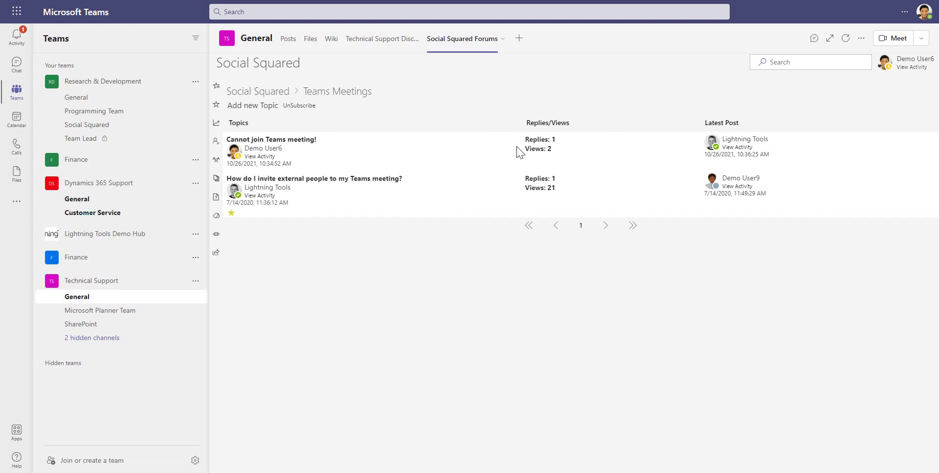
pyautogui.click(294, 140)
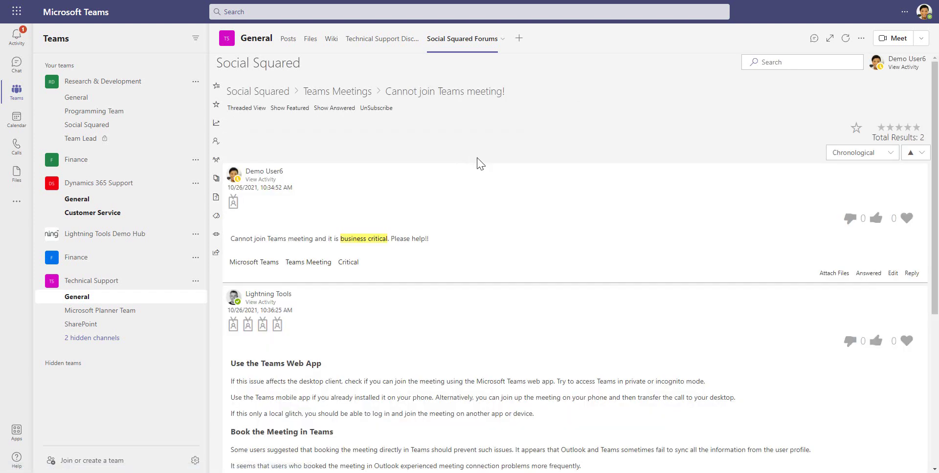
pyautogui.scroll(-4, 482, 185)
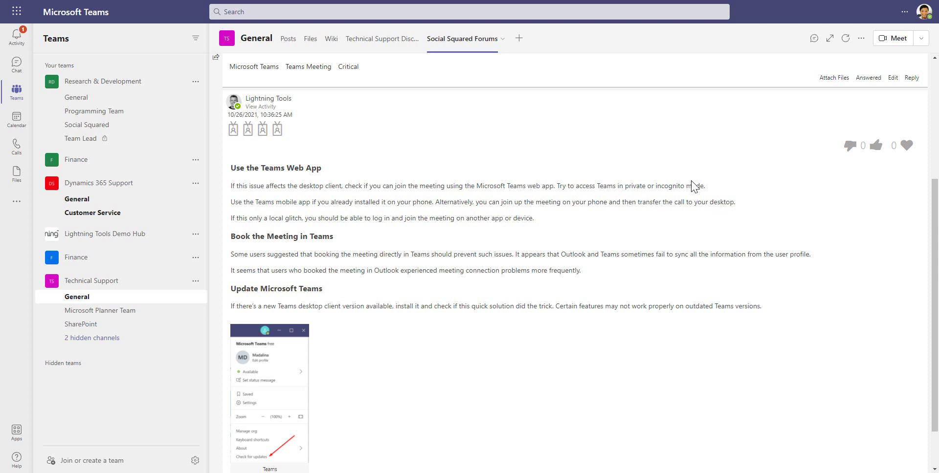
pyautogui.scroll(-2, 597, 342)
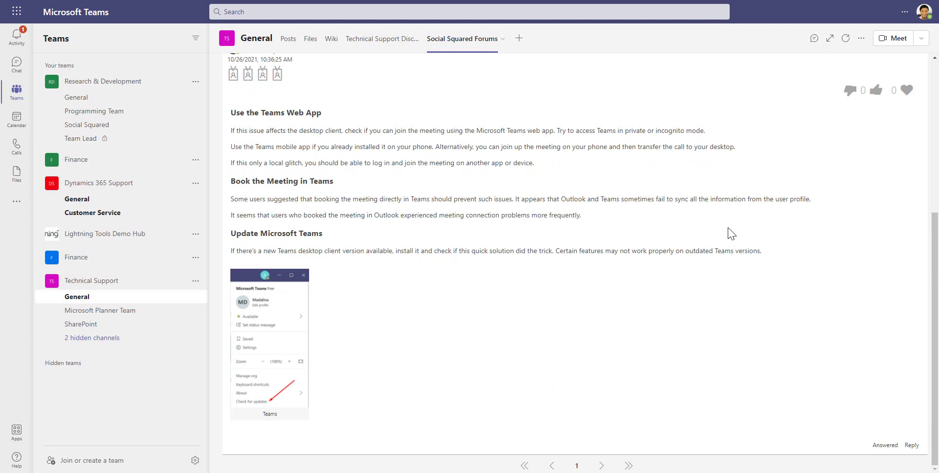
# Mark the troubleshooting reply as answered and react to it with a thumbs-up and heart
pyautogui.click(881, 447)
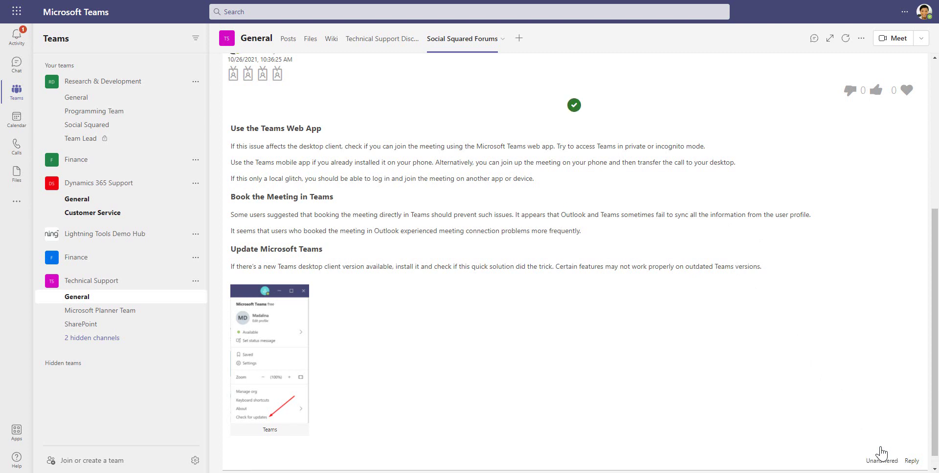
pyautogui.scroll(2, 748, 373)
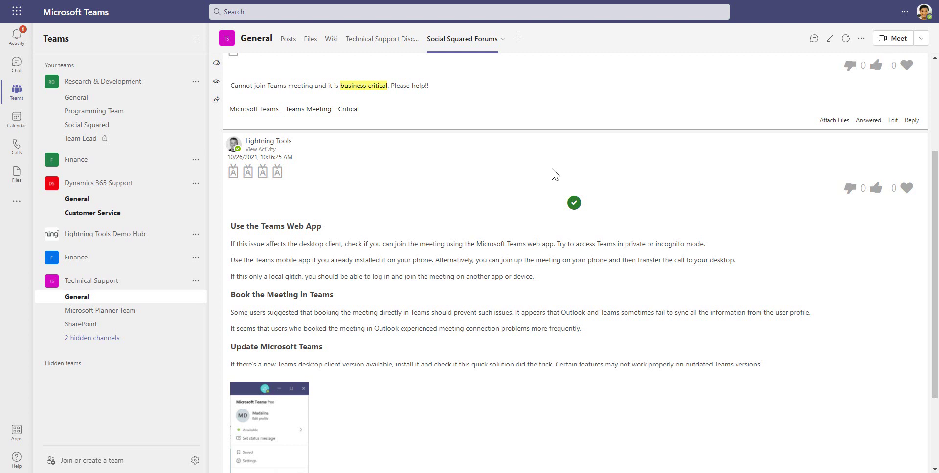
pyautogui.click(875, 191)
pyautogui.click(906, 188)
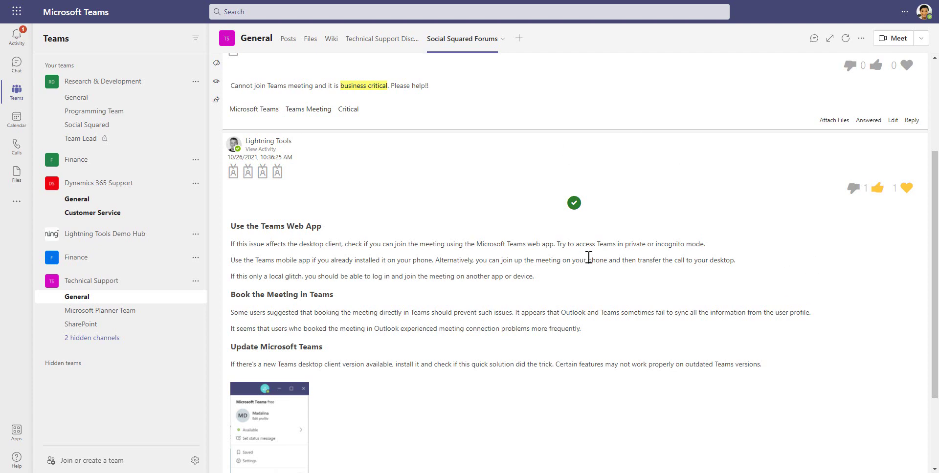
pyautogui.scroll(-2, 587, 259)
pyautogui.scroll(3, 589, 258)
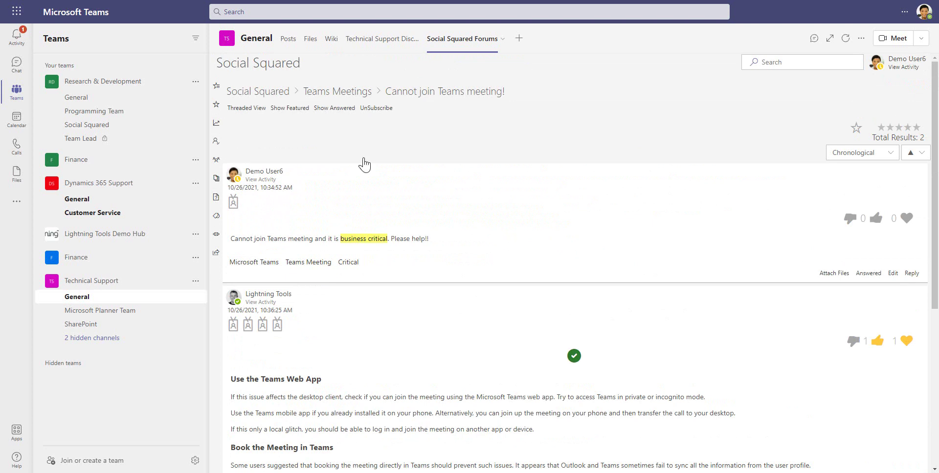
pyautogui.click(255, 94)
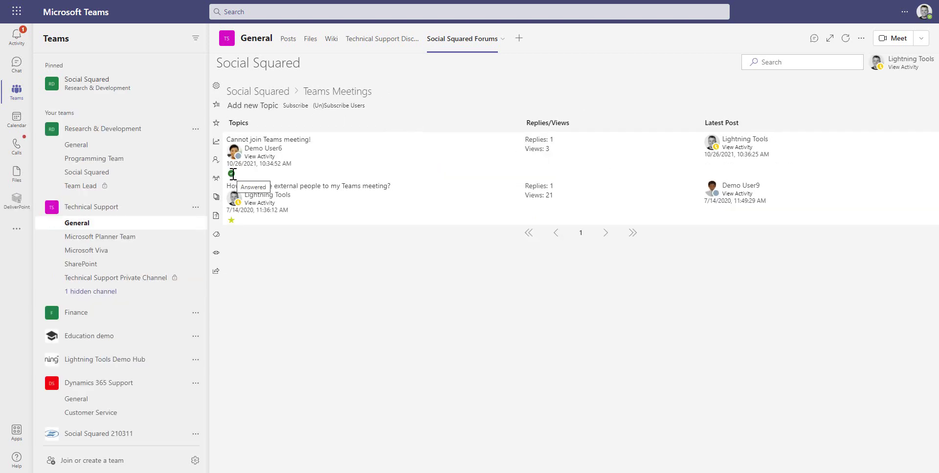
# Return to the forum index and open the Team Channels topic 'What is SharePoint?'
pyautogui.click(264, 92)
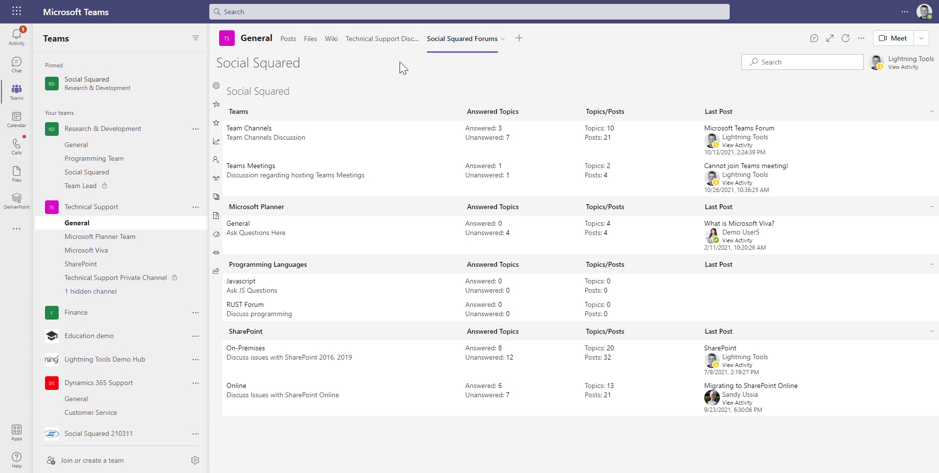
pyautogui.click(249, 128)
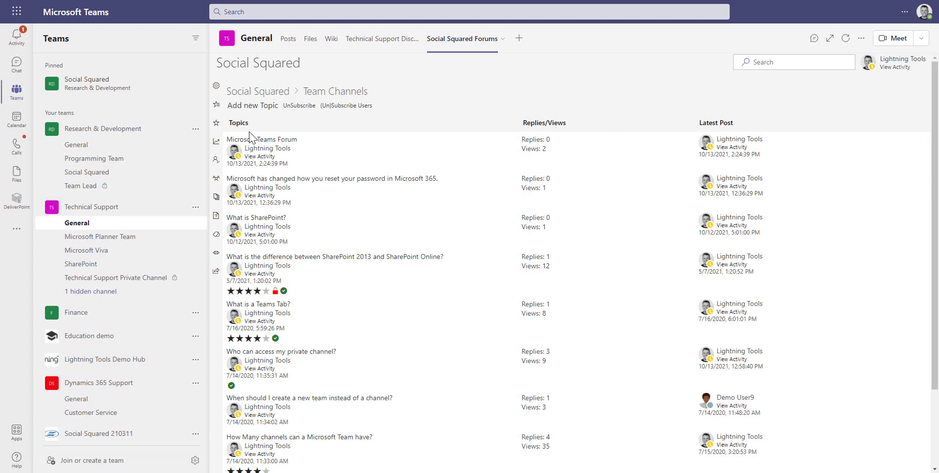
pyautogui.moveTo(252, 222)
pyautogui.click(249, 218)
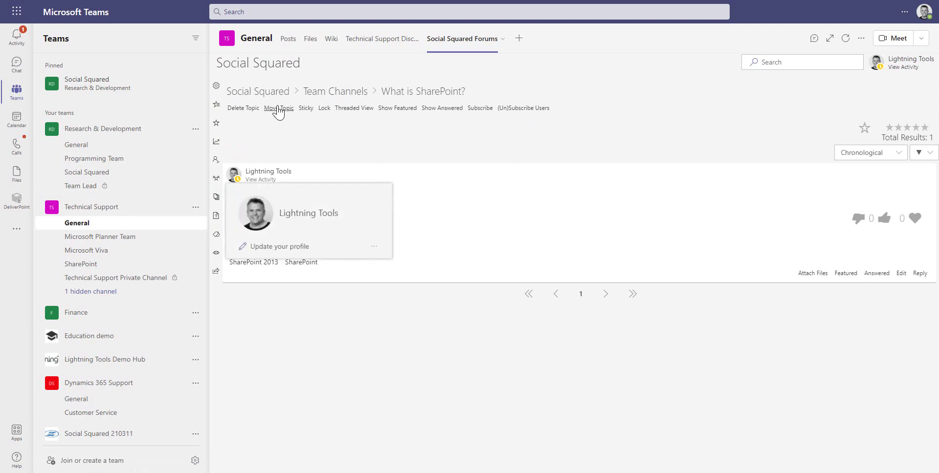
# Move 'What is SharePoint?' into the Online forum under SharePoint
pyautogui.click(278, 108)
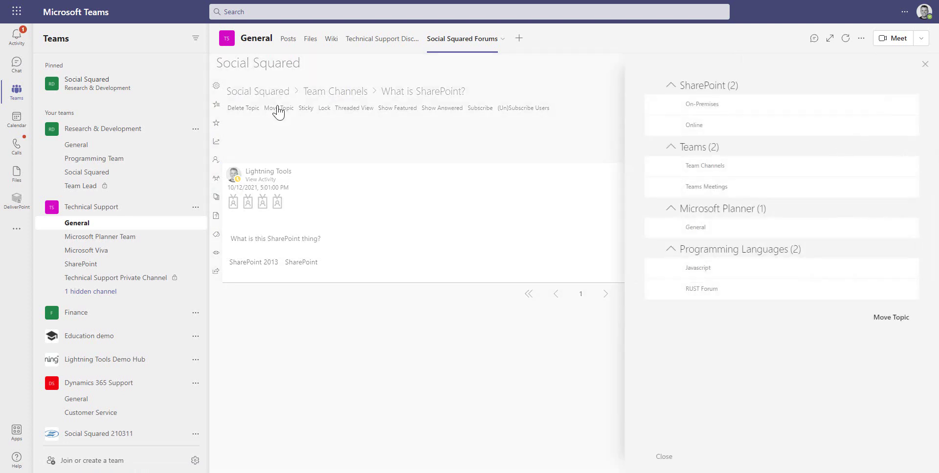
pyautogui.click(769, 170)
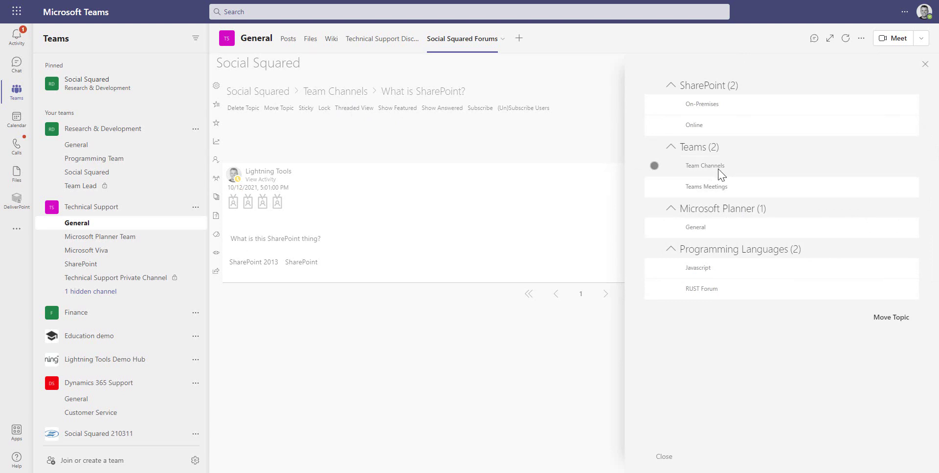
pyautogui.click(655, 126)
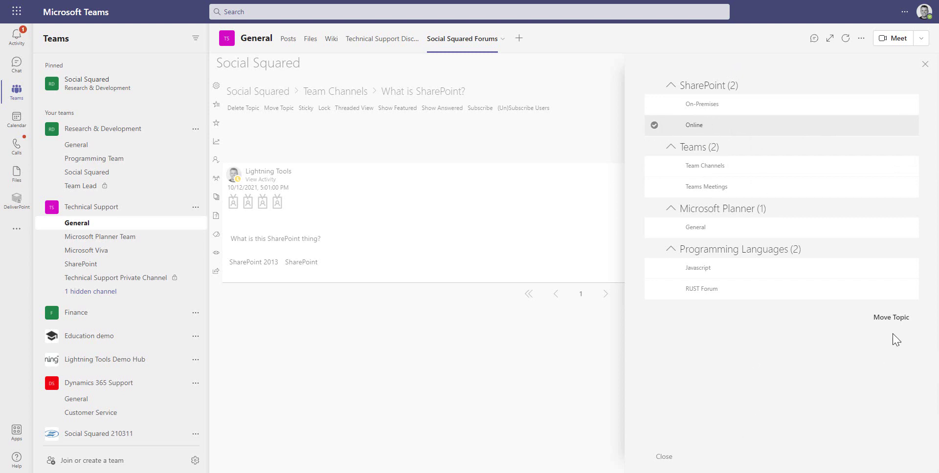
pyautogui.click(890, 319)
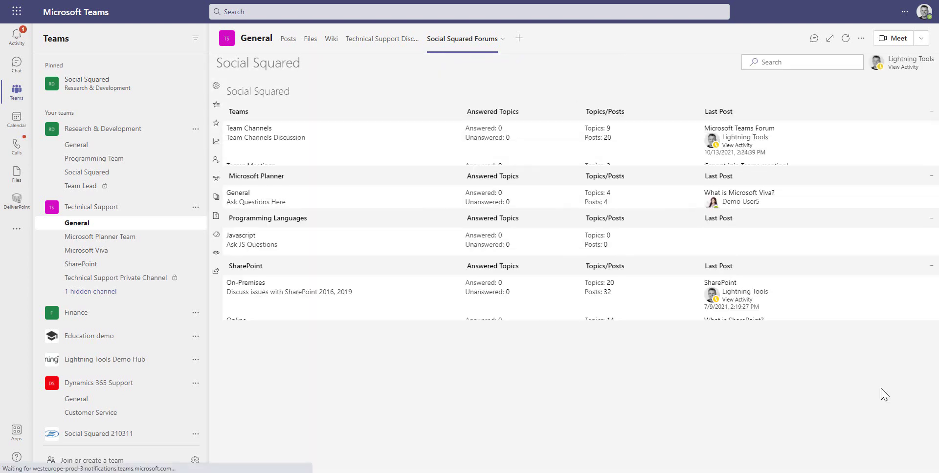